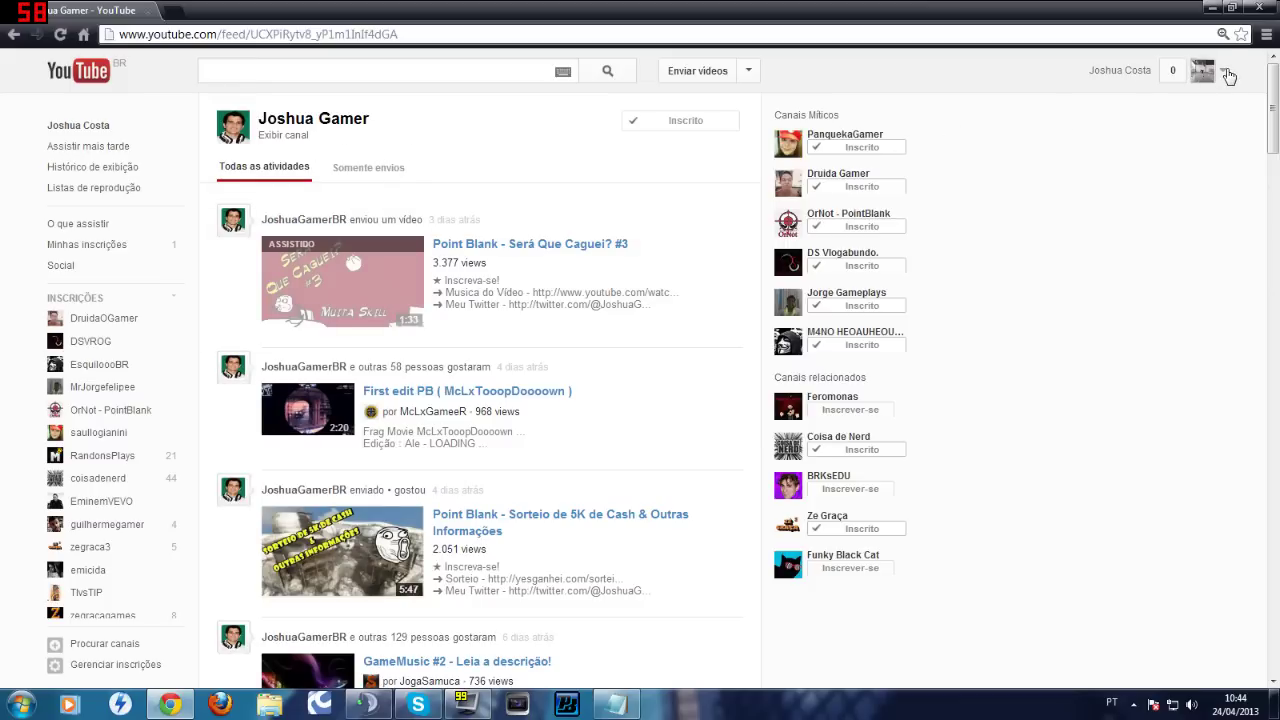
Go to the video manager's inbox and start composing a new message
click(1228, 77)
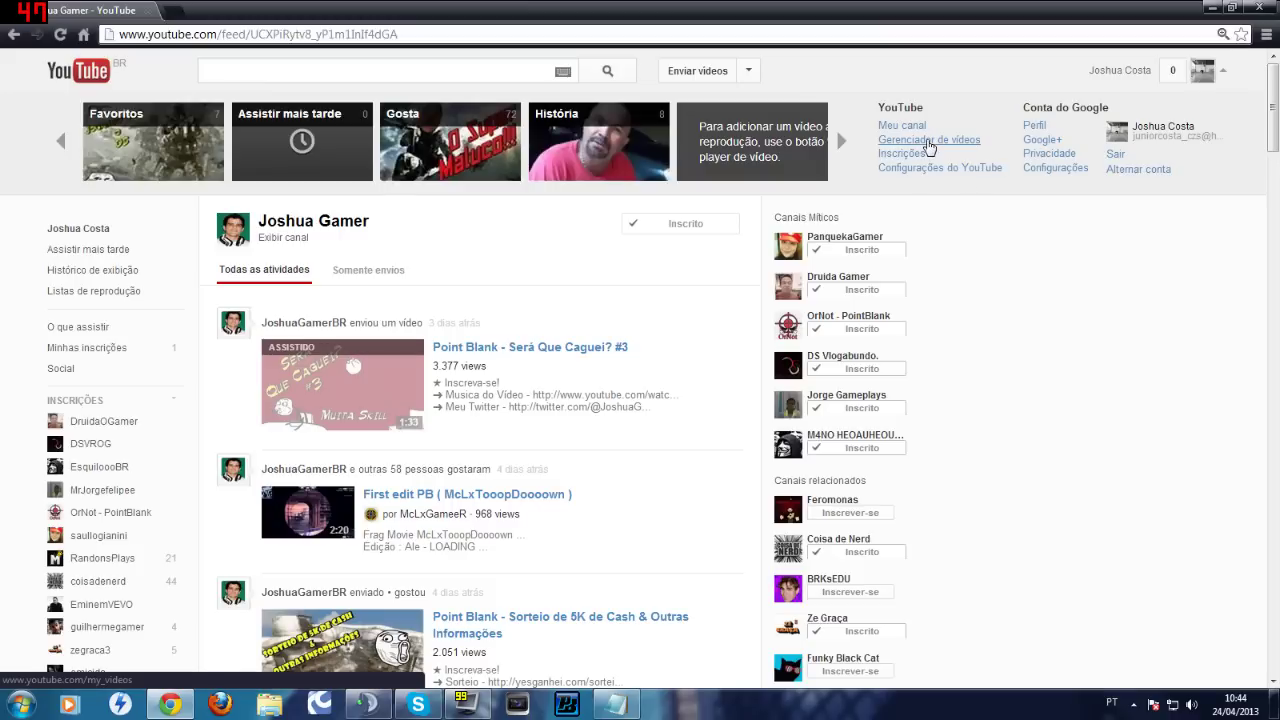
click(930, 147)
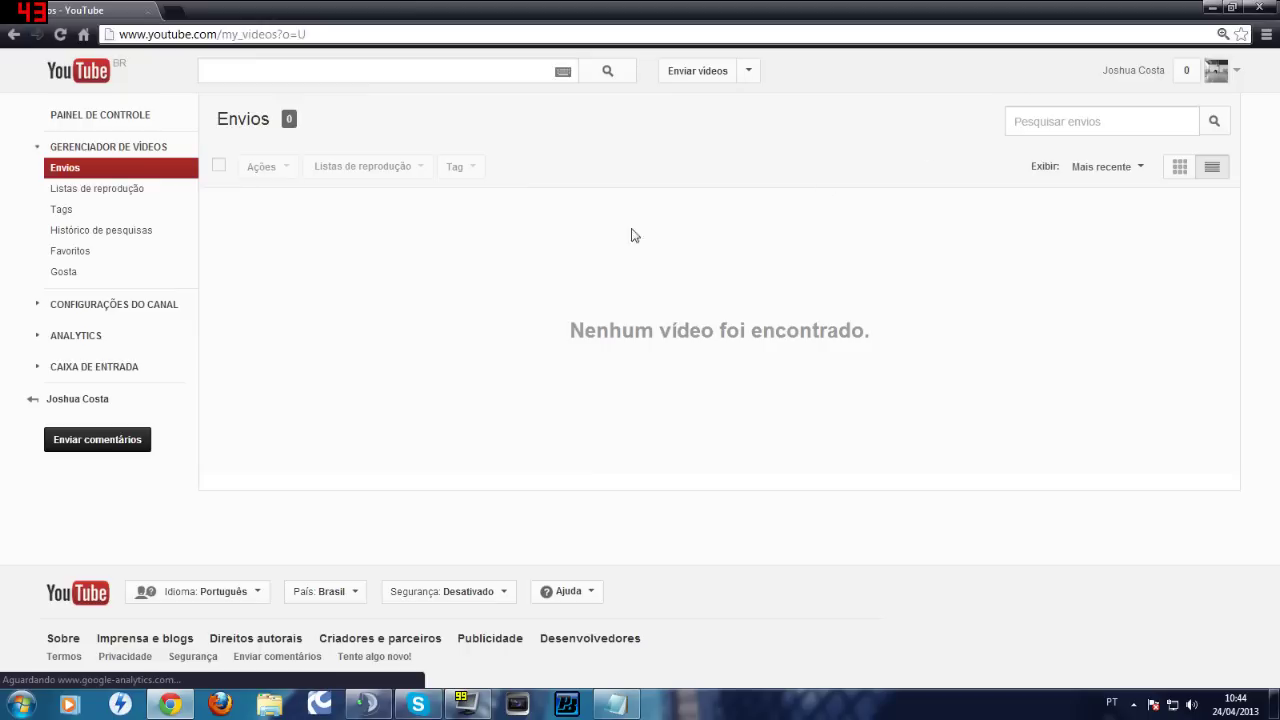
click(110, 366)
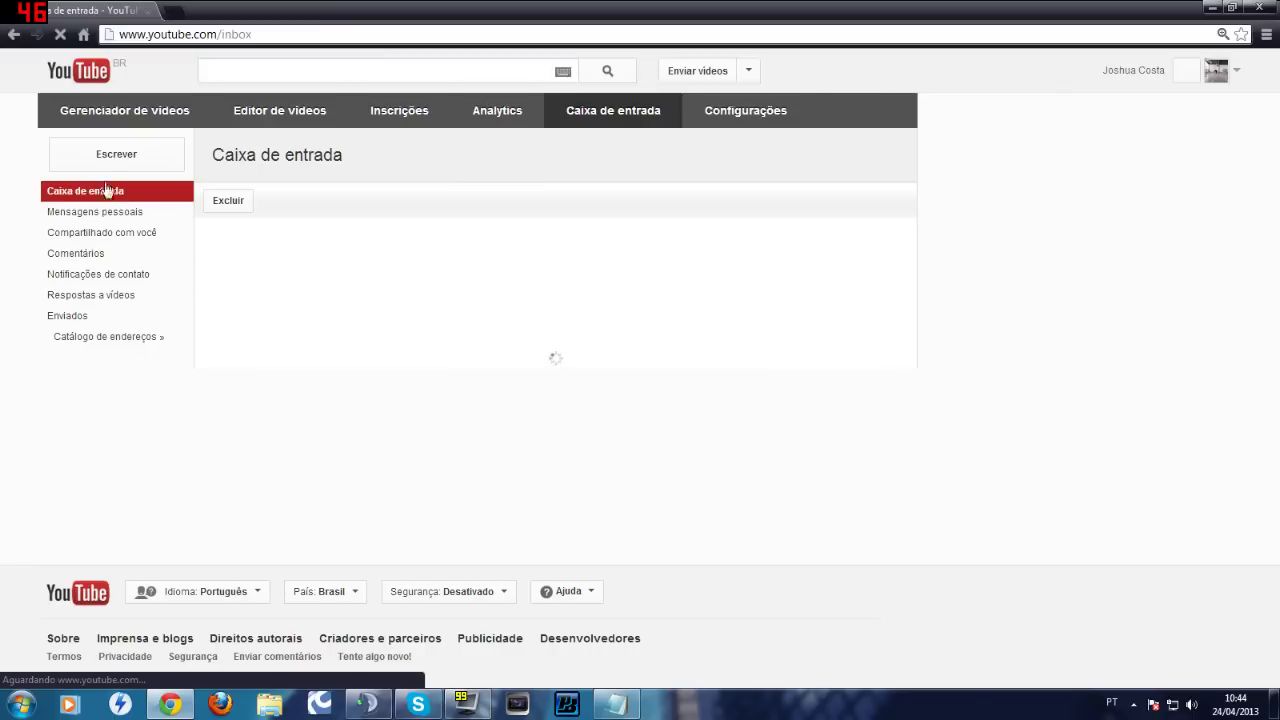
click(110, 157)
Address the message to the JoshuaGamerBR channel and set the subject to "Top 5"
click(468, 246)
text(JoshuaGamerBR)
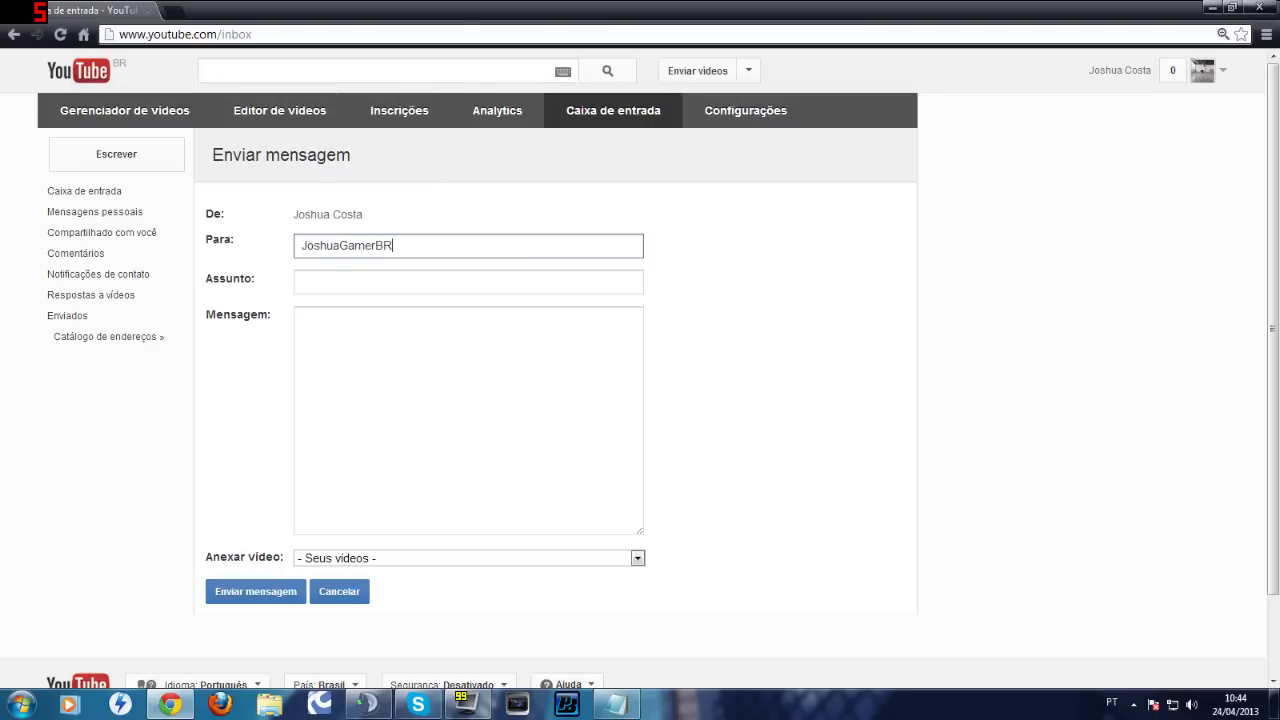
click(352, 278)
text(Top 5)
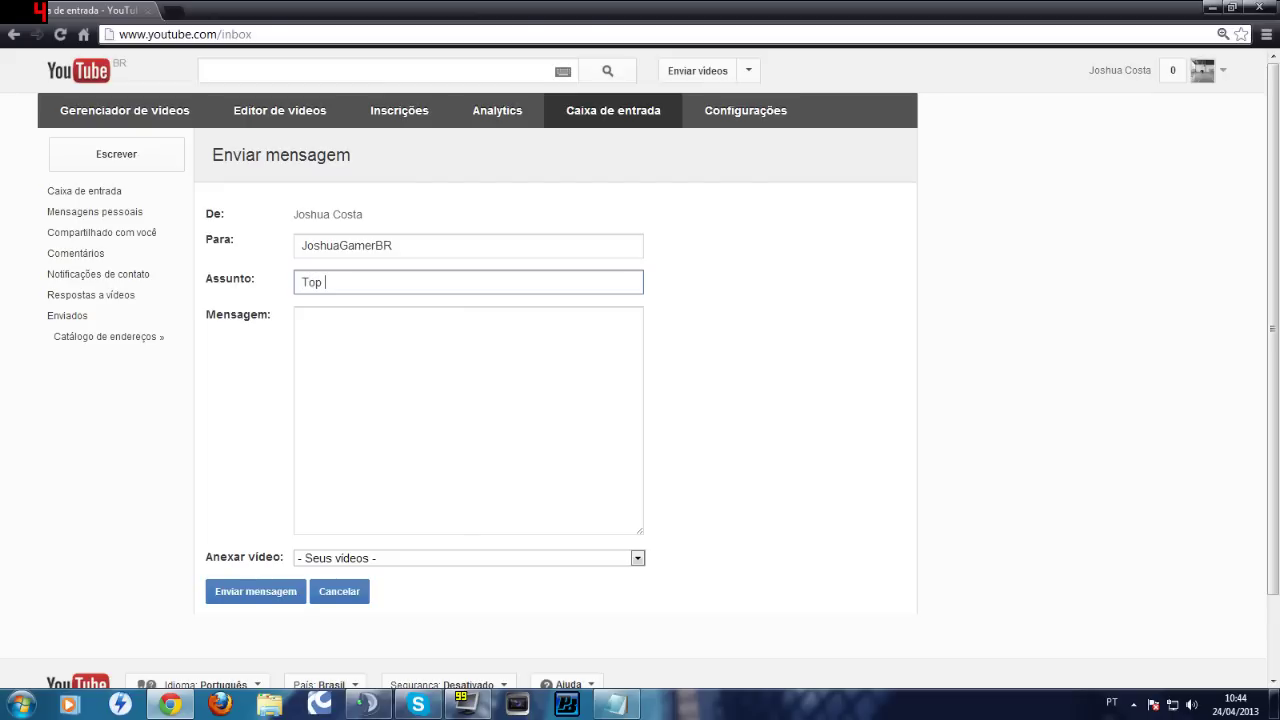
Copy the whole prepared text from the Notepad note and paste it into the message body in the browser
click(302, 318)
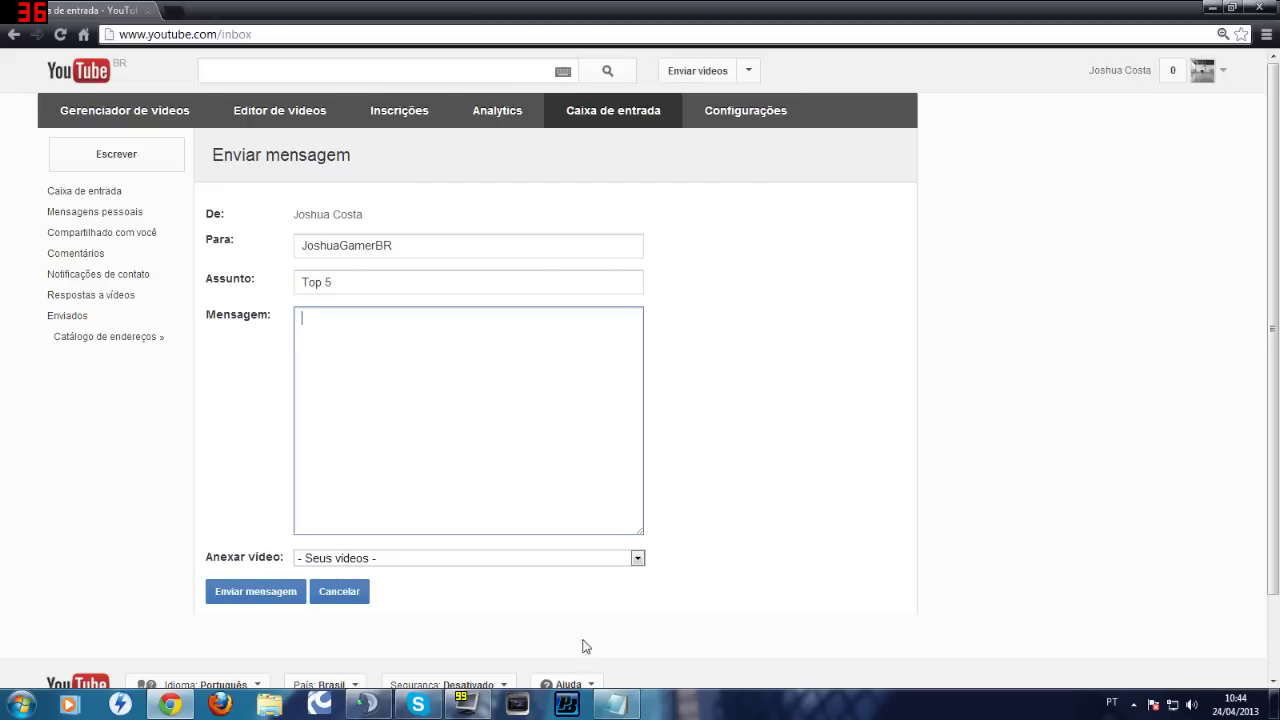
click(617, 705)
drag(499, 286, 459, 222)
key(ctrl+c)
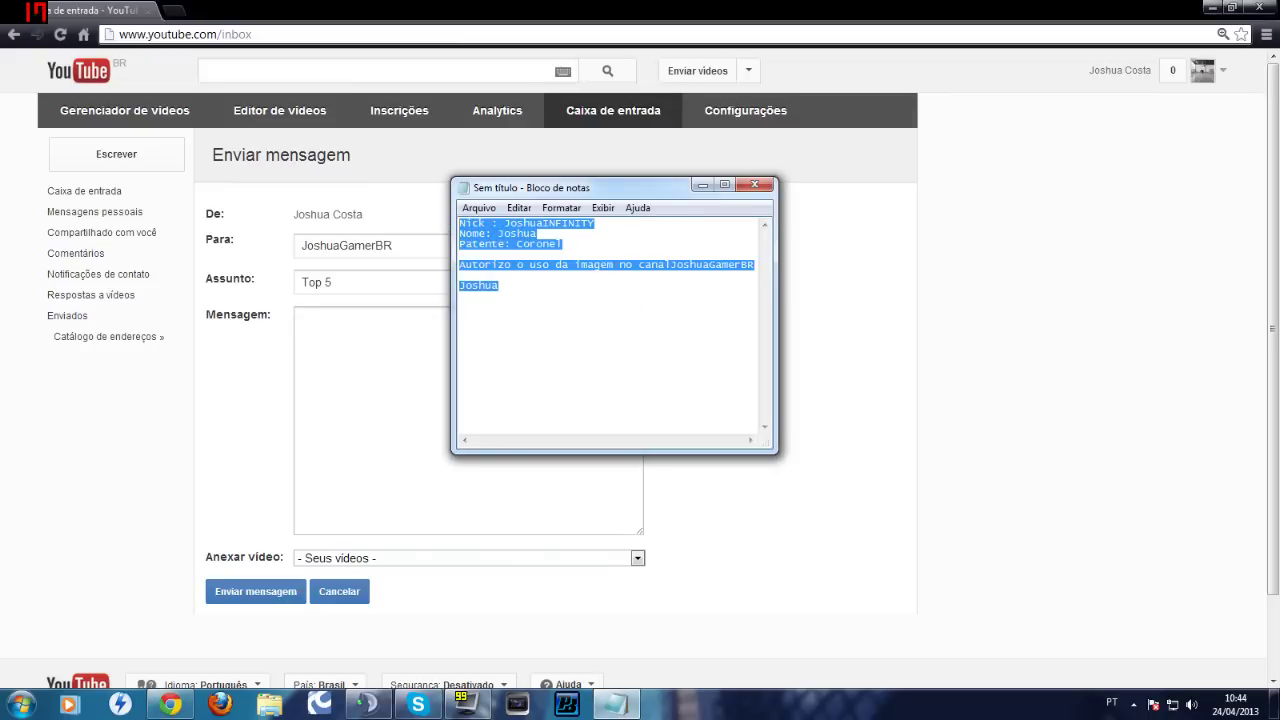
key(alt+Tab)
key(ctrl+v)
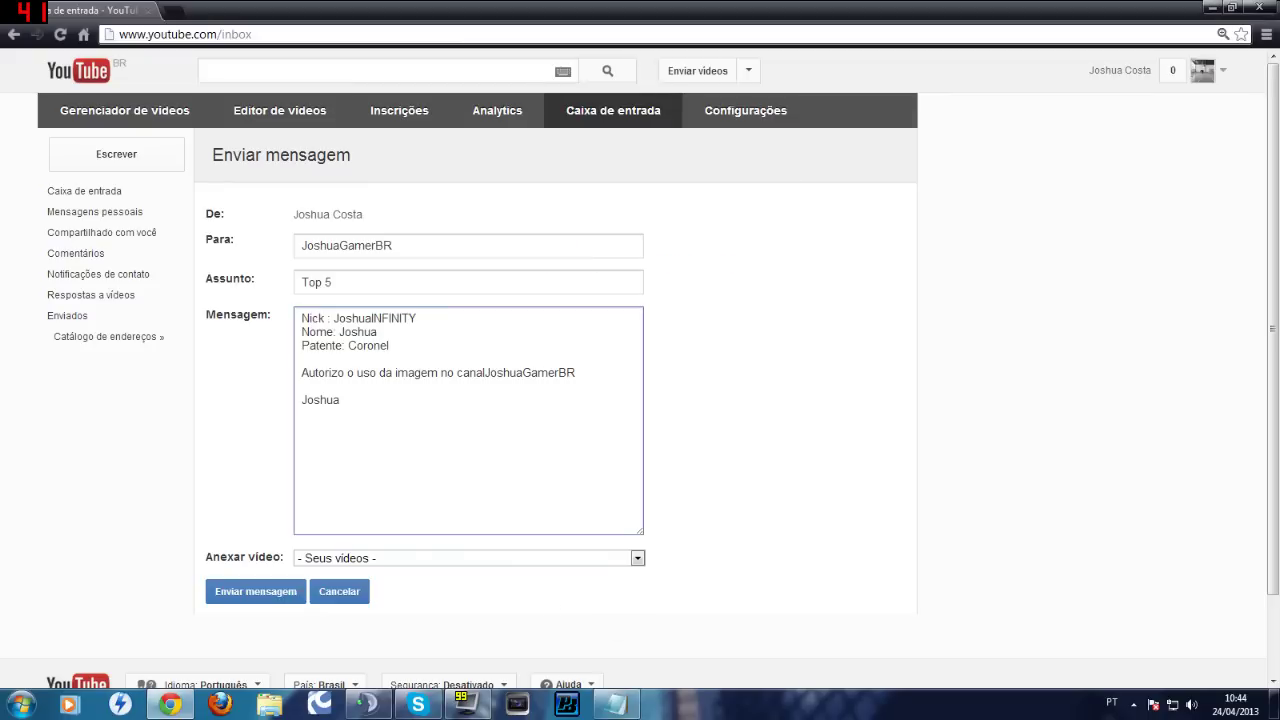
Review the nickname, name and rank lines of the message one after another
key(ctrl+Home)
key(End)
key(shift+Left)
key(shift+Left)
key(shift+Left)
key(shift+Left)
key(shift+Left)
key(shift+Left)
key(shift+Left)
key(shift+Left)
key(shift+Left)
key(shift+Left)
key(shift+Left)
key(shift+Left)
key(shift+Left)
key(shift+Left)
key(shift+Left)
key(shift+Left)
key(shift+Left)
key(shift+Left)
key(shift+Left)
key(shift+Left)
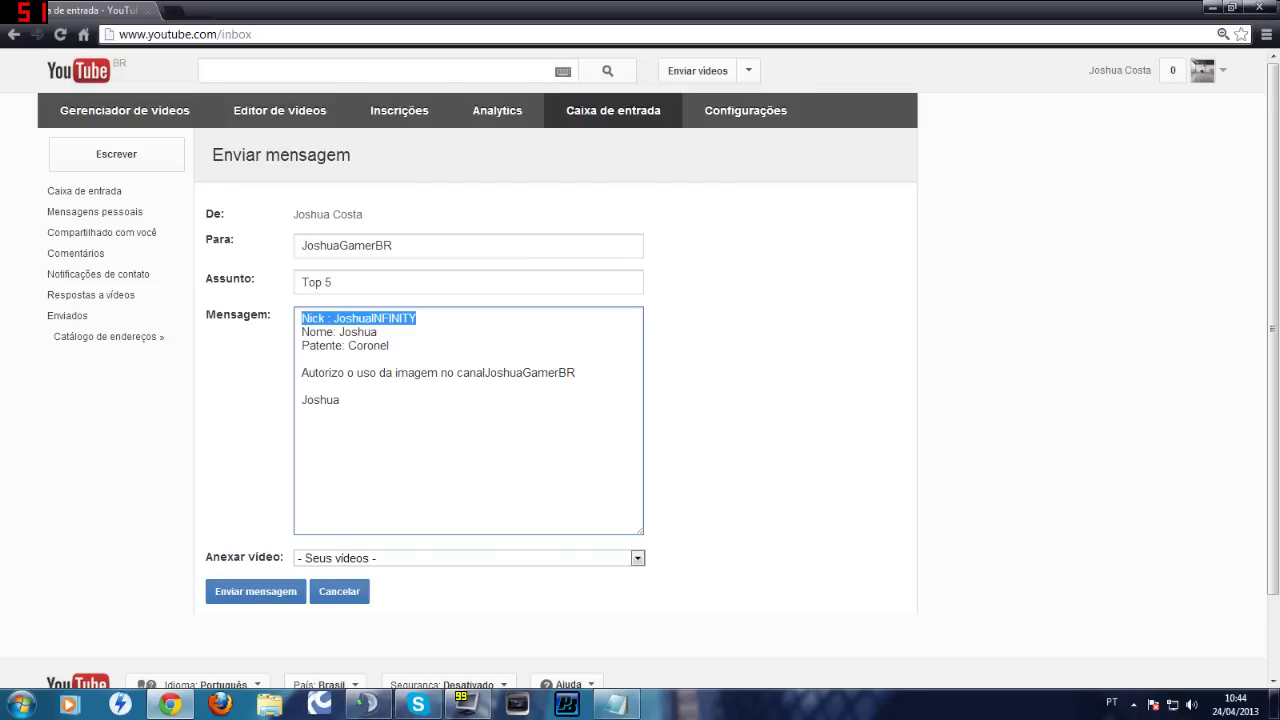
key(Down)
key(End)
key(shift+Left)
key(shift+Left)
key(shift+Left)
key(shift+Left)
key(shift+Left)
key(shift+Left)
key(shift+Left)
key(shift+Left)
key(shift+Left)
key(shift+Left)
key(shift+Left)
key(shift+Left)
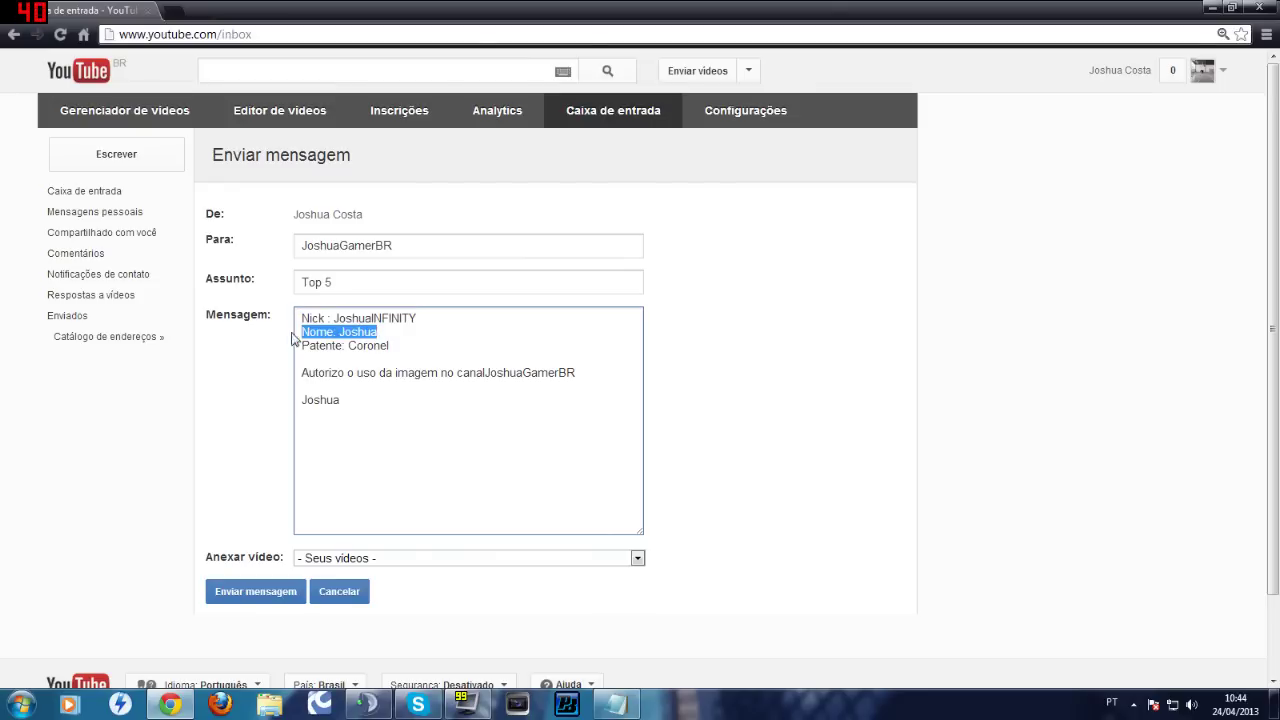
key(Down)
key(End)
key(shift+Left)
key(shift+Left)
key(shift+Left)
key(shift+Left)
key(shift+Left)
key(shift+Left)
key(shift+Left)
key(shift+Left)
key(shift+Left)
key(shift+Left)
key(shift+Left)
key(shift+Left)
key(shift+Left)
key(shift+Left)
key(shift+Left)
key(shift+Left)
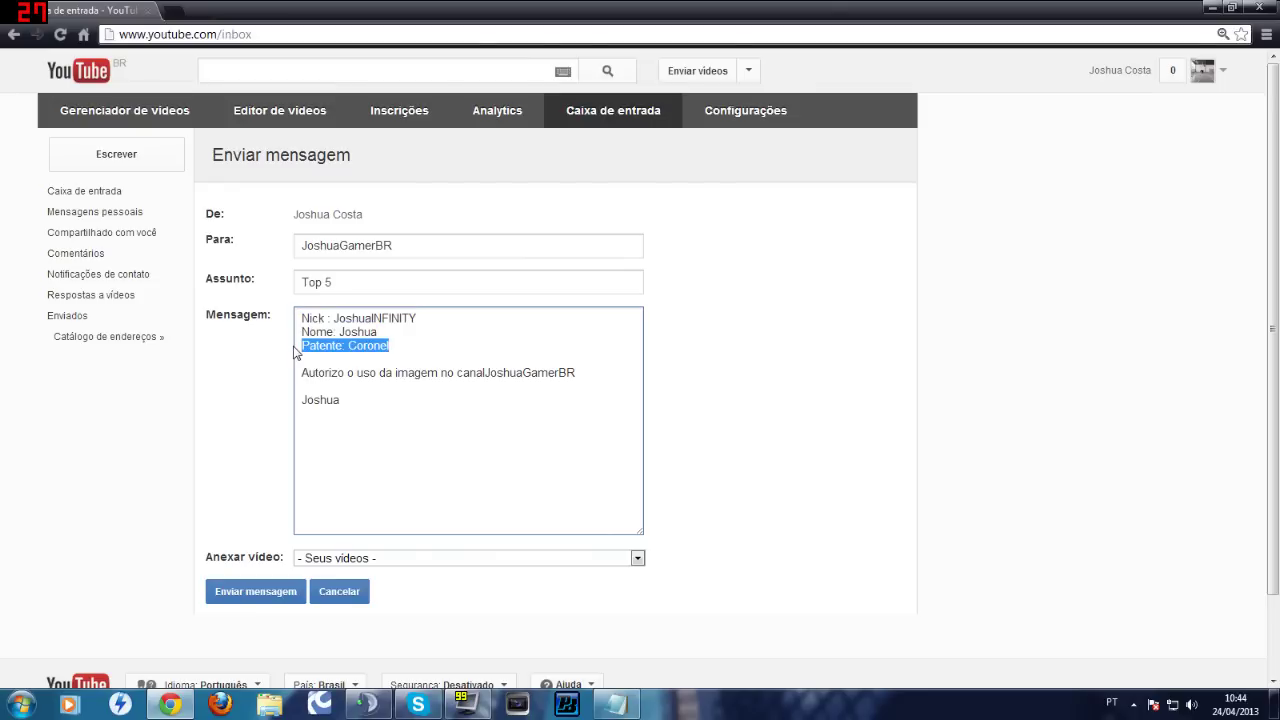
Add the separate line "lance aos 2:03" between the rank line and the authorization sentence
key(Right)
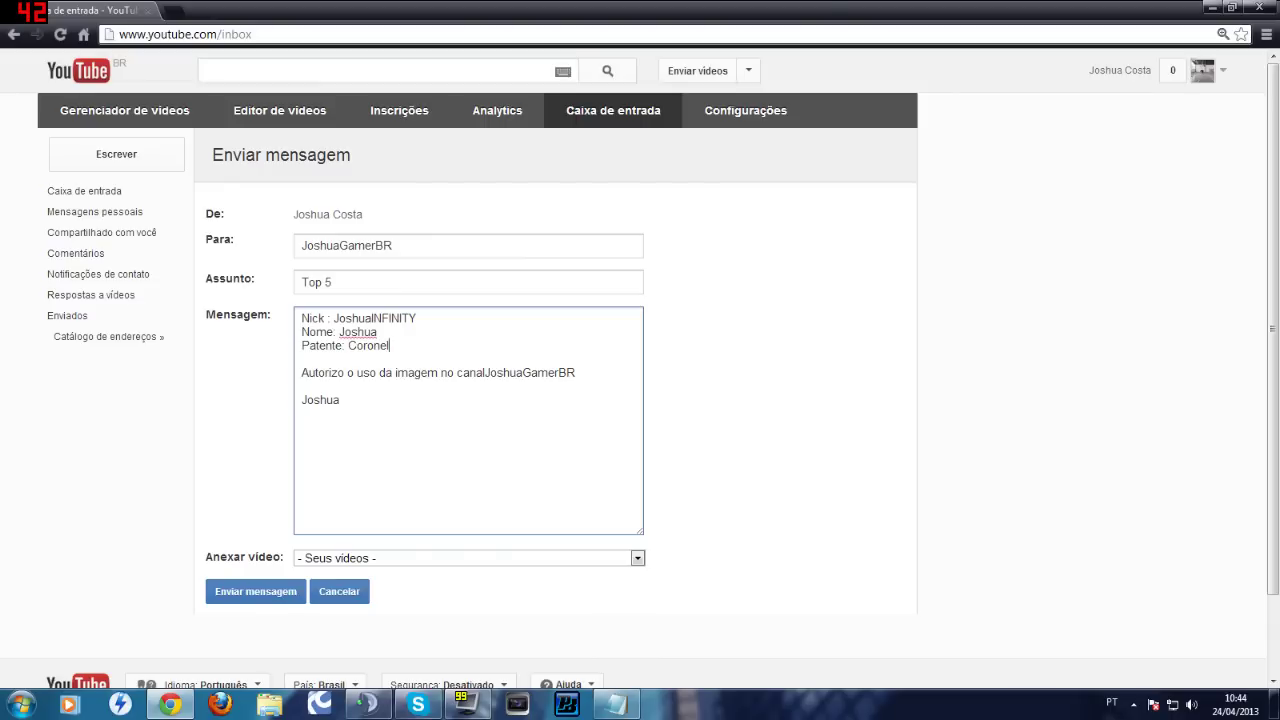
key(Return)
key(Return)
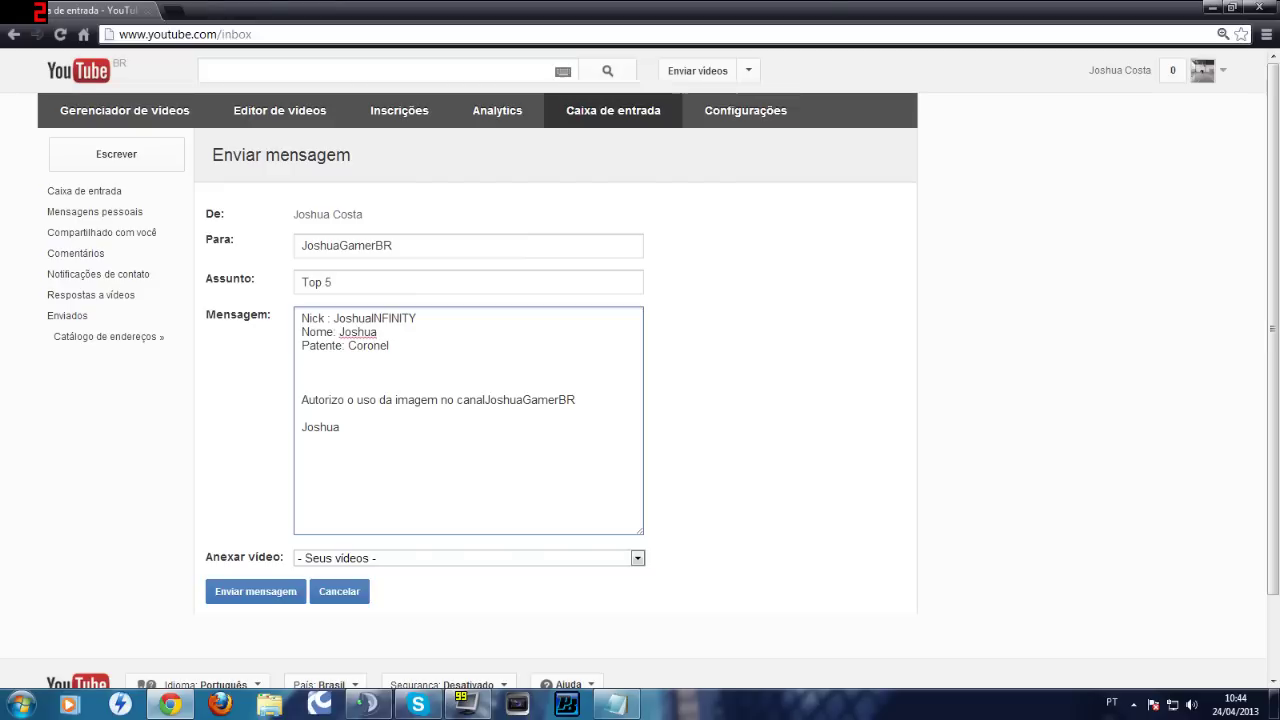
text(Iance aos 2)
key(BackSpace)
text(2:03)
Insert a space before "JoshuaGamerBR" in the authorization sentence and end the sentence with a period
click(301, 399)
drag(301, 399, 576, 399)
click(576, 399)
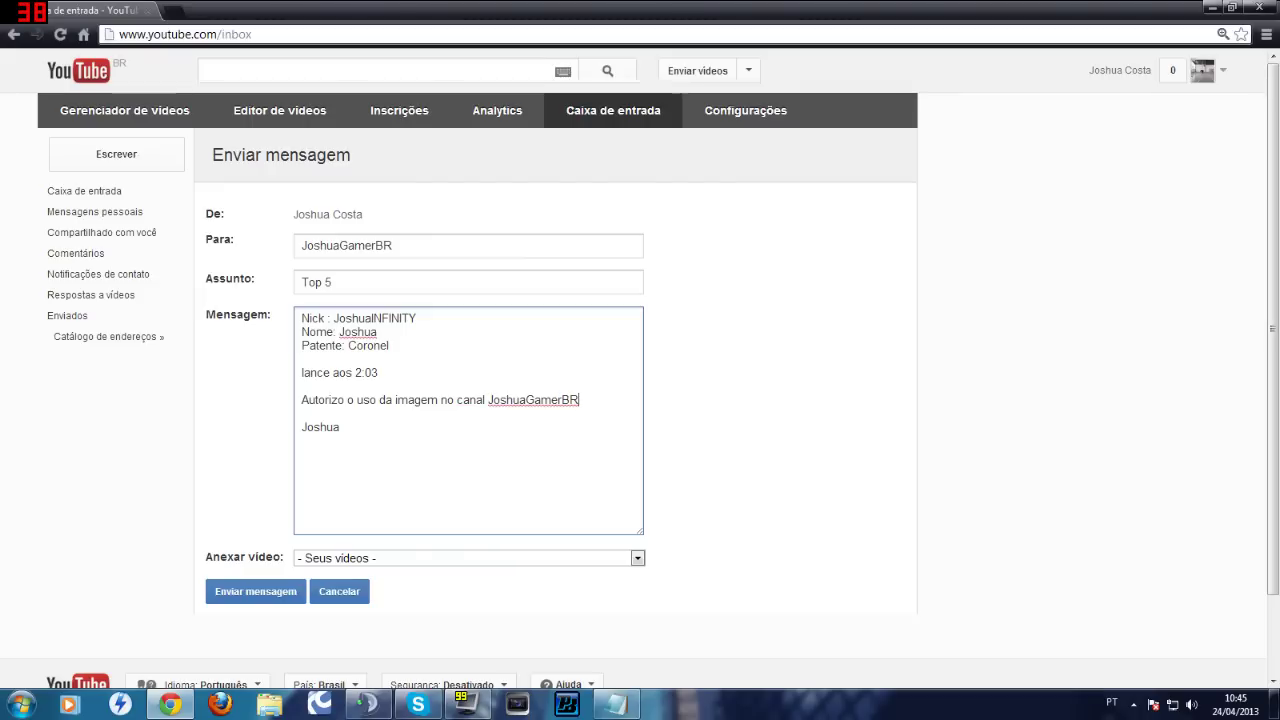
text(.)
click(340, 427)
Look through the own and favorite videos that can be attached to the message
click(362, 558)
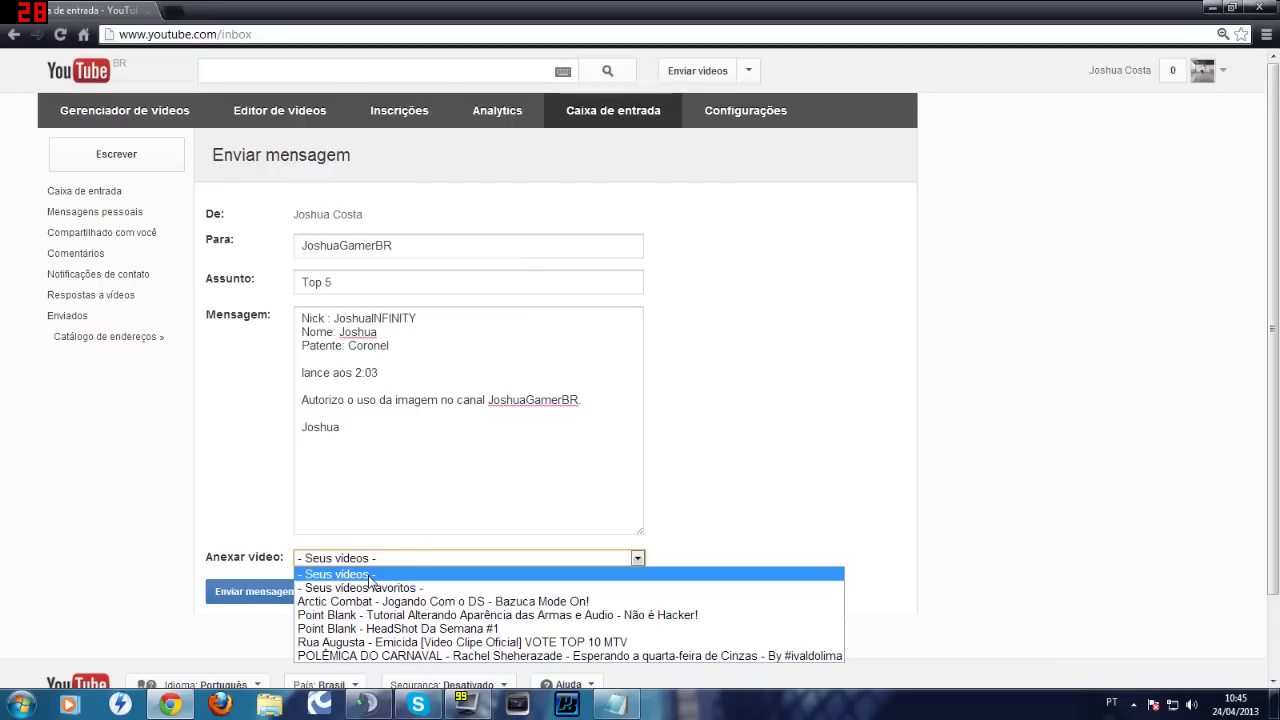
click(393, 532)
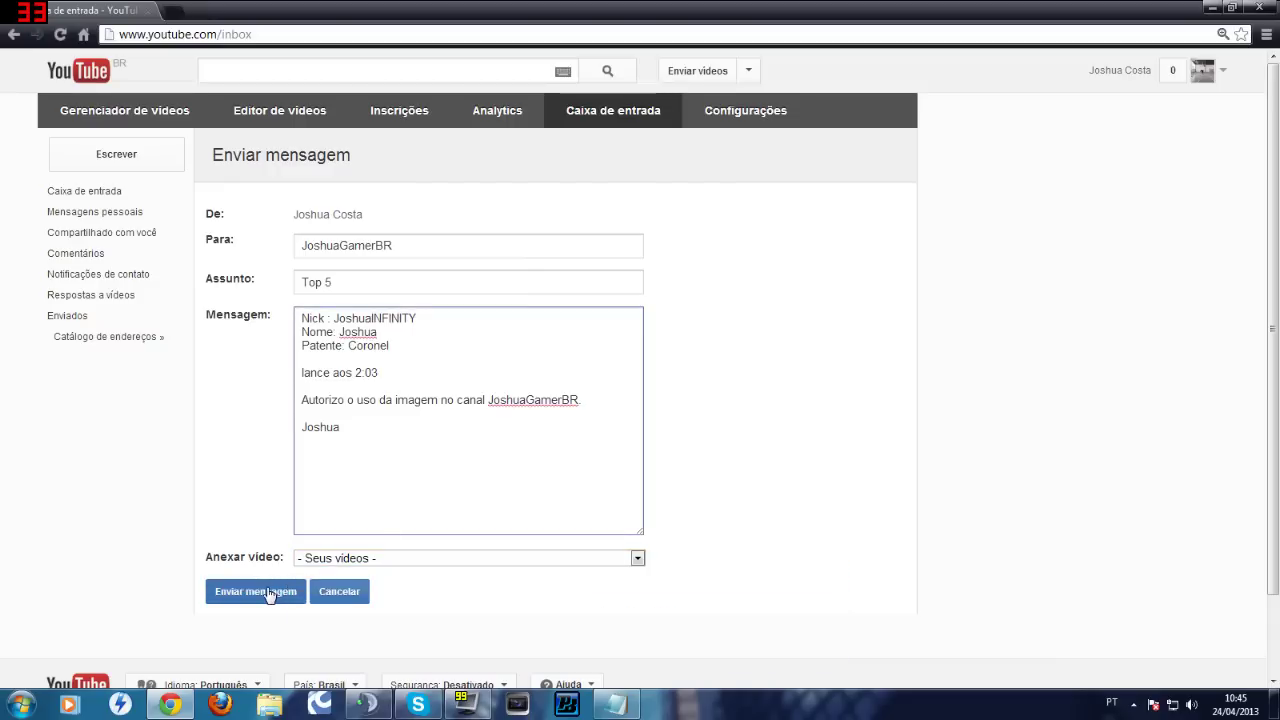
click(430, 567)
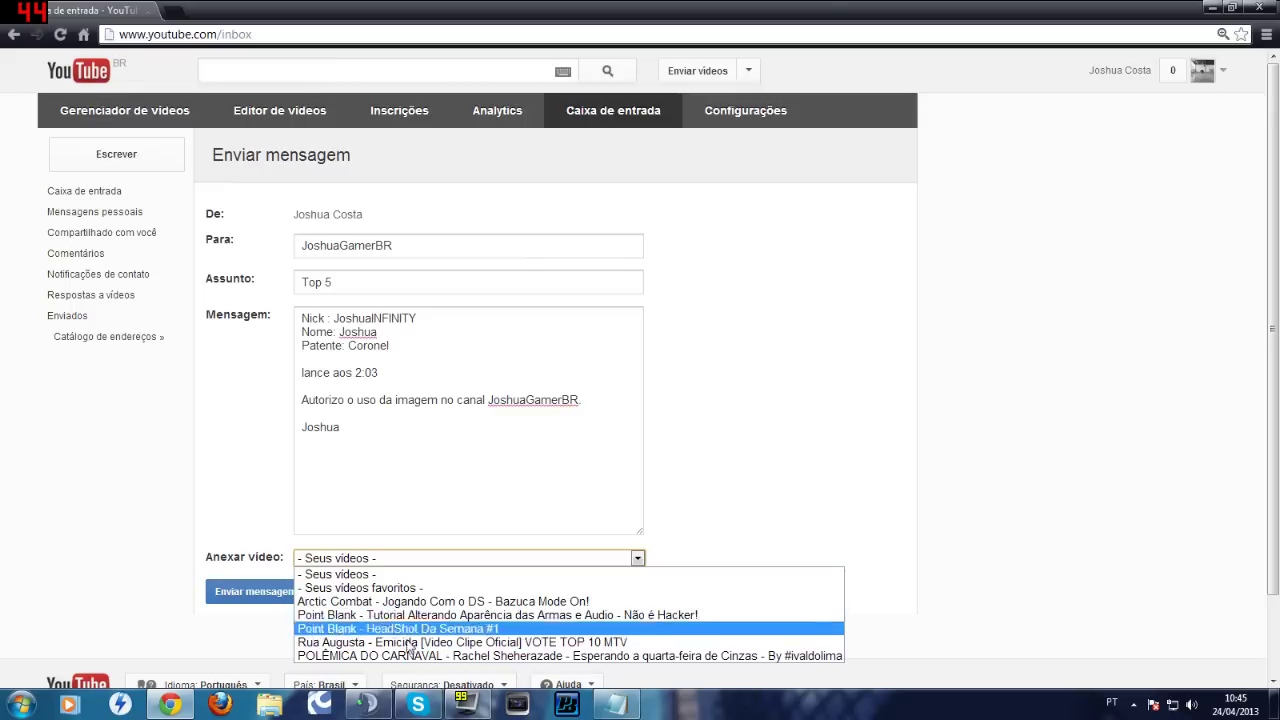
click(370, 574)
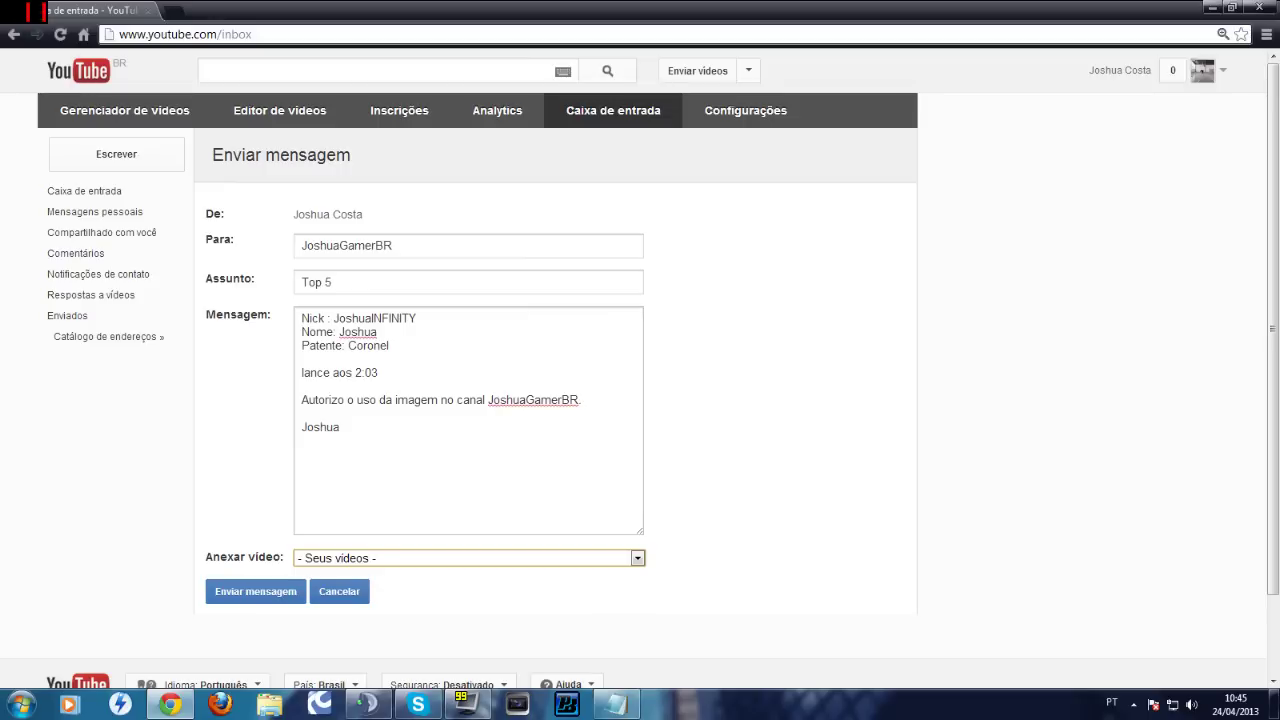
Review the image-use authorization sentence in the message body
click(582, 400)
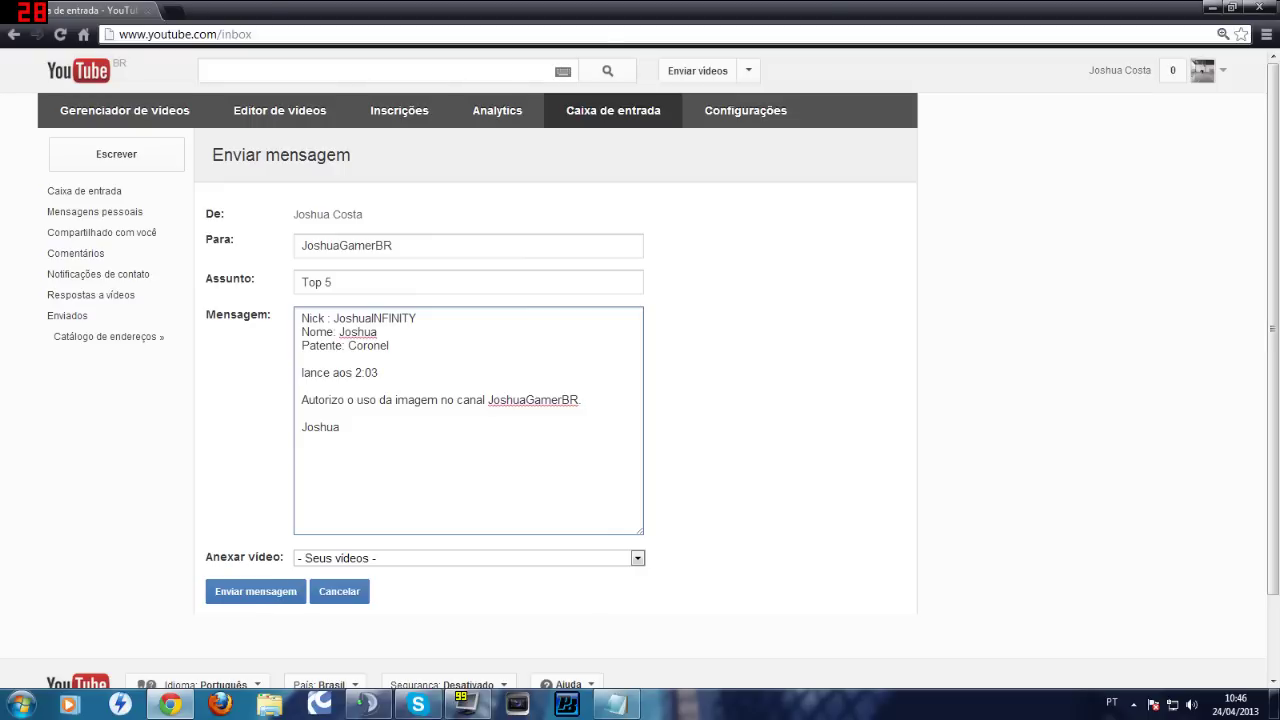
key(Right)
key(Right)
key(Right)
key(Right)
key(Right)
key(Right)
key(Right)
key(Right)
key(Right)
key(Right)
key(Right)
key(Right)
key(Right)
key(Right)
key(Right)
key(Right)
key(Right)
drag(307, 400, 408, 400)
click(582, 400)
Check the video attachment choices once more and send the message without an attached video
click(428, 560)
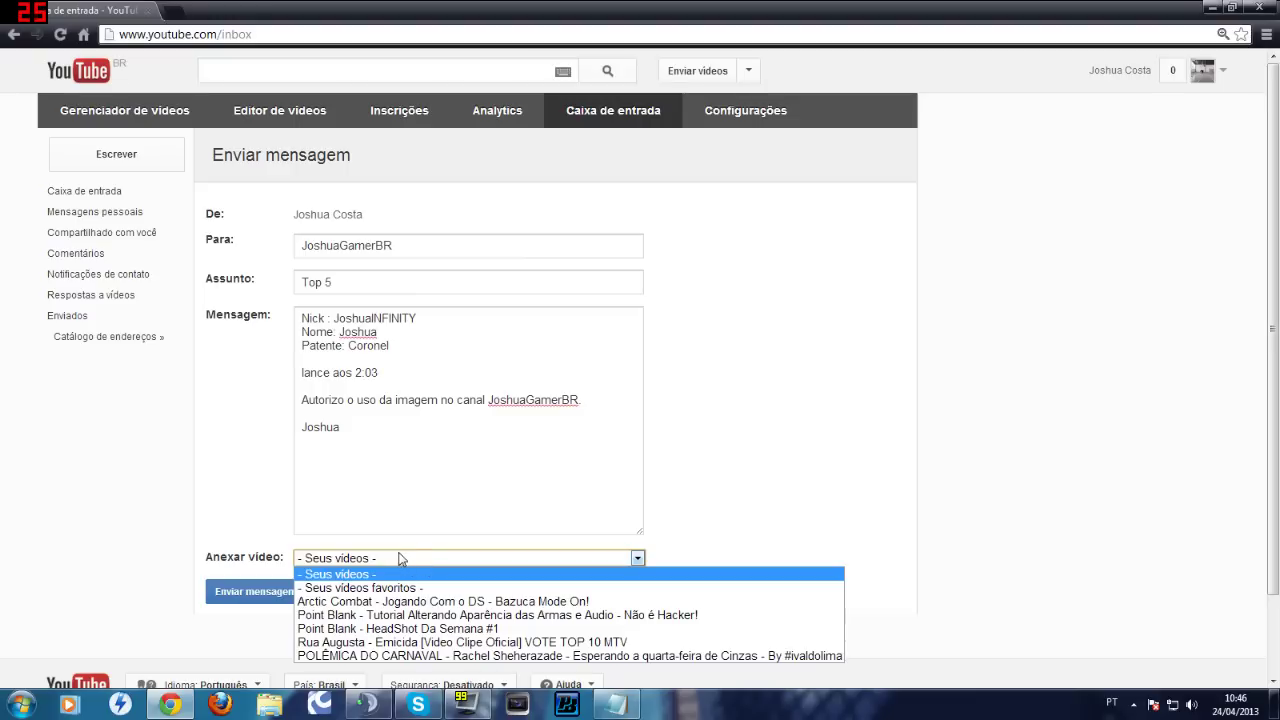
click(402, 560)
click(255, 599)
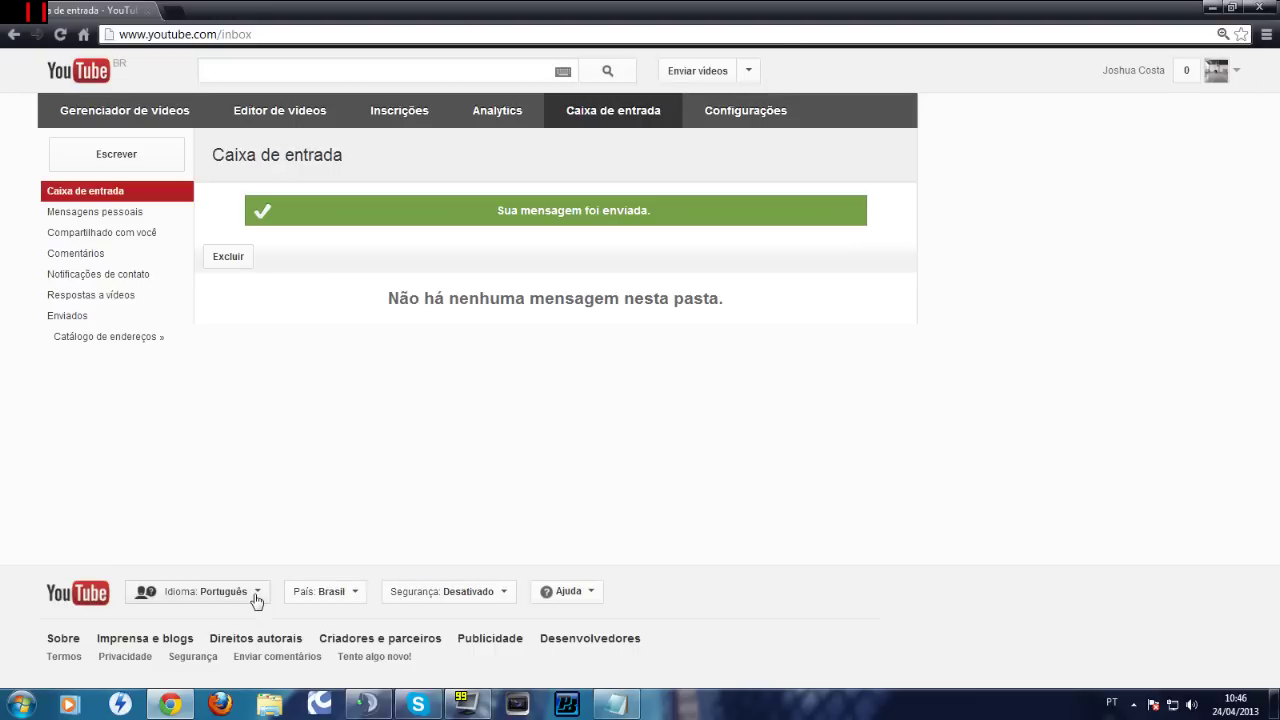